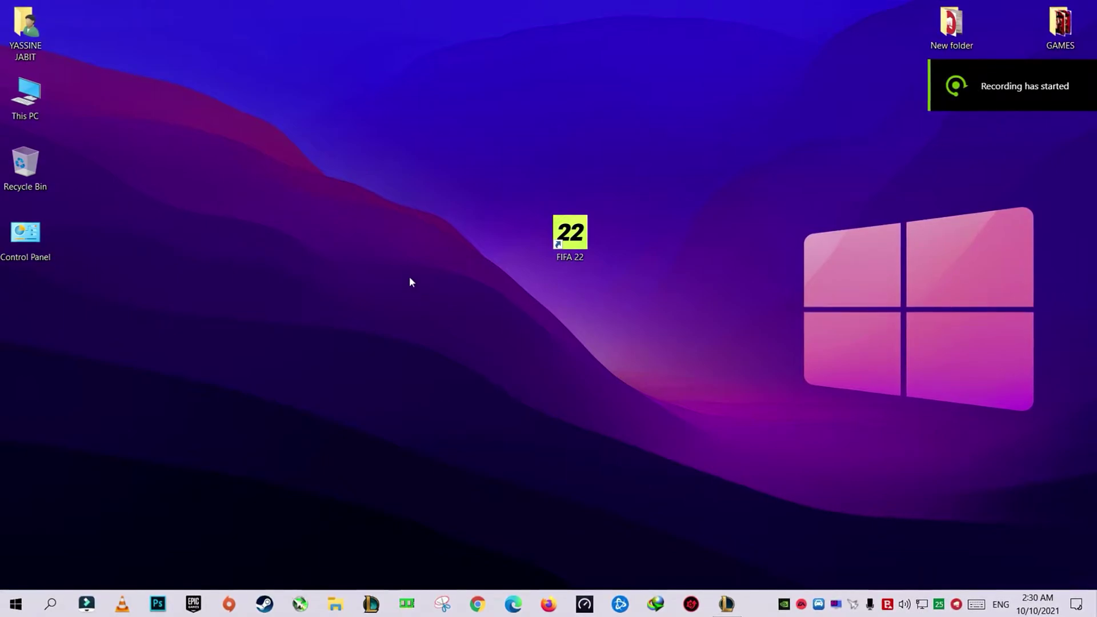
Refresh the desktop, then reopen its shortcut menu showing the NVIDIA Control Panel entry.
{"action": "right_click", "coordinate": [409, 276]}
{"action": "left_click", "coordinate": [421, 321]}
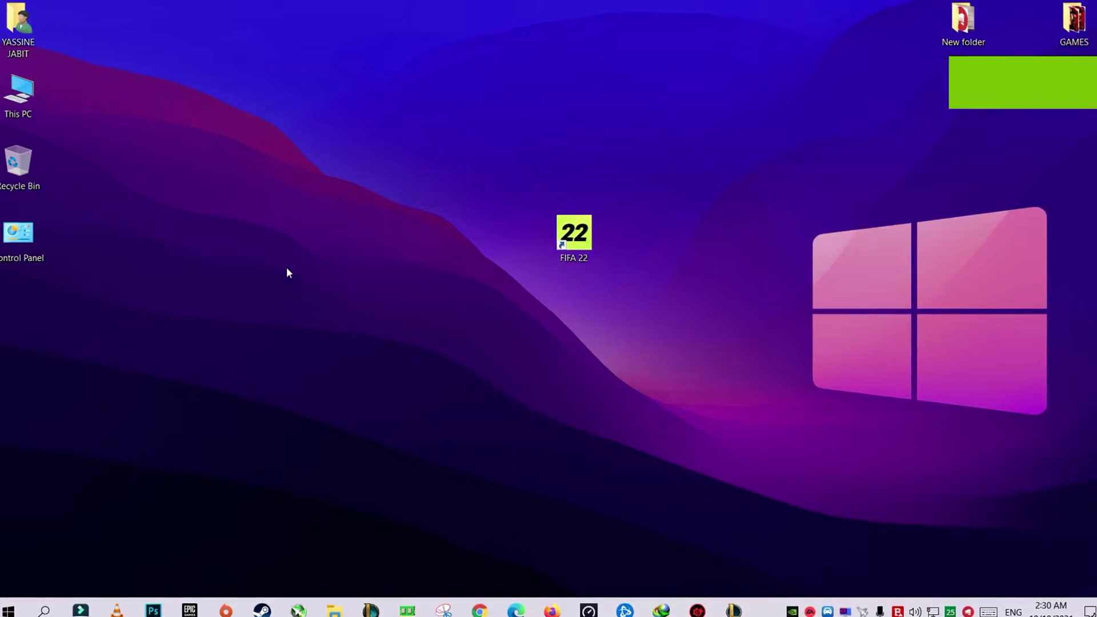
{"action": "right_click", "coordinate": [289, 274]}
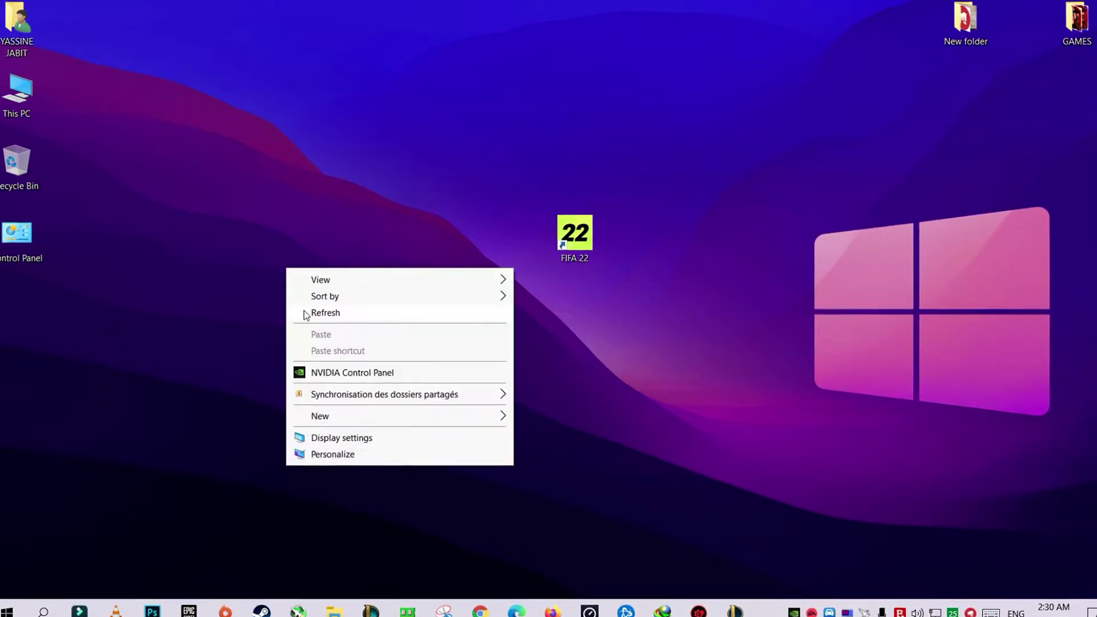
Launch NVIDIA Control Panel and add FIFA 22 (fifa22.exe) under Manage 3D Settings Program Settings.
{"action": "mouse_move", "coordinate": [336, 398]}
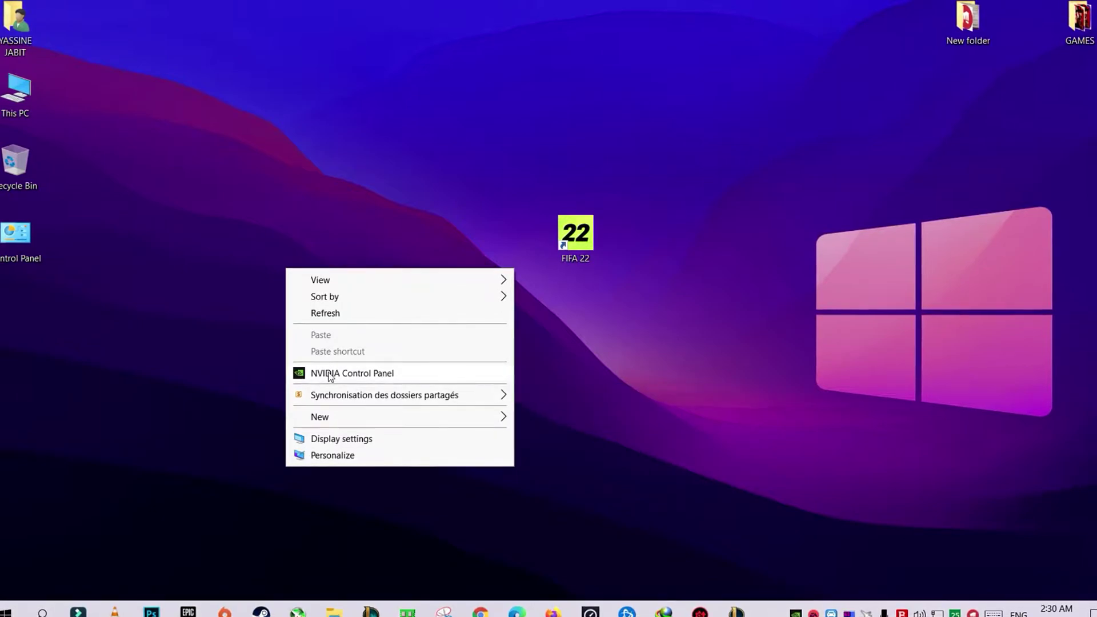
{"action": "left_click", "coordinate": [329, 374]}
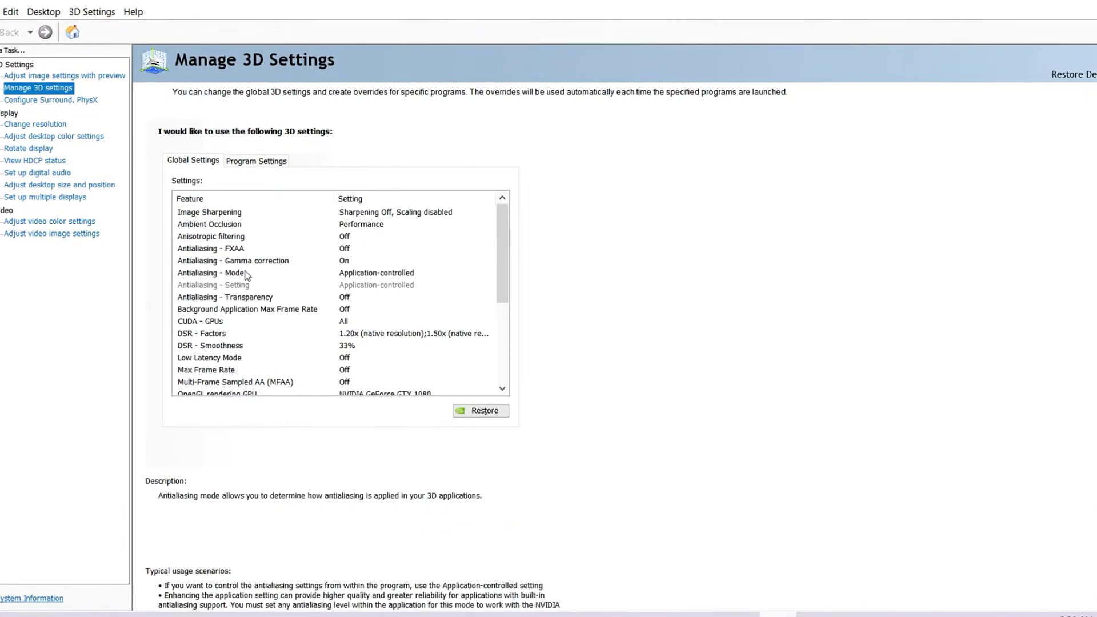
{"action": "left_click", "coordinate": [255, 162]}
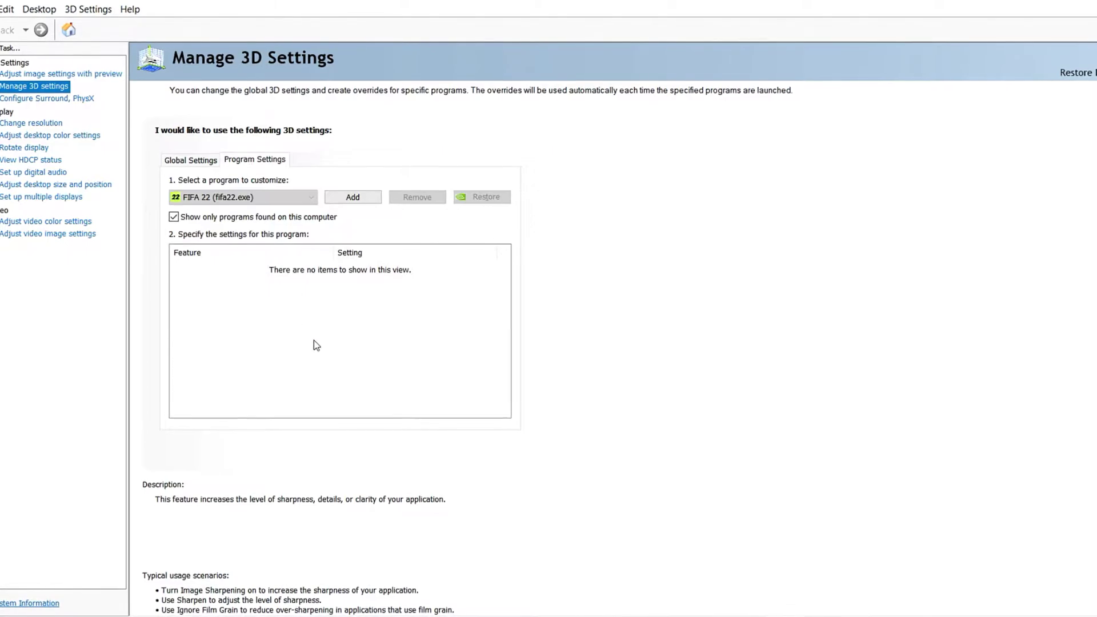
{"action": "left_click", "coordinate": [350, 199]}
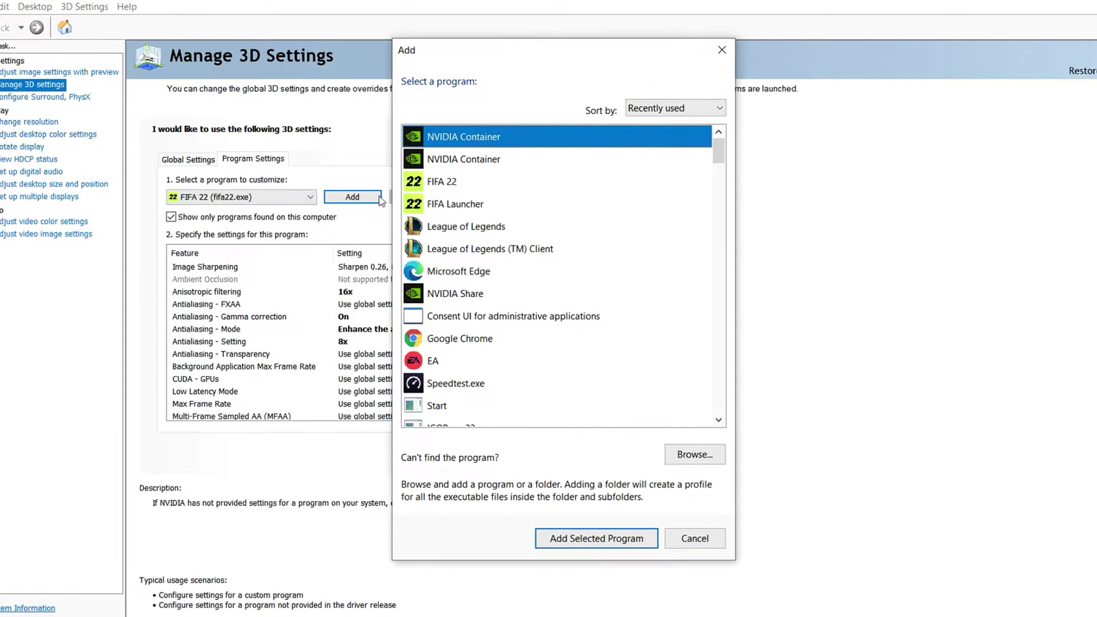
{"action": "left_click", "coordinate": [423, 181]}
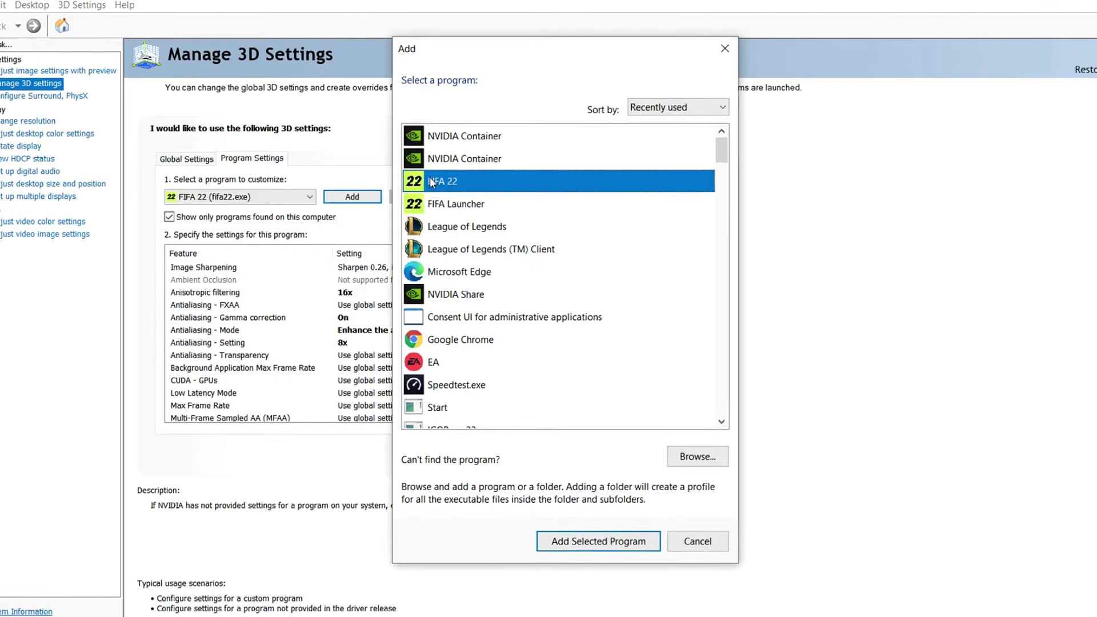
{"action": "double_click", "coordinate": [440, 178]}
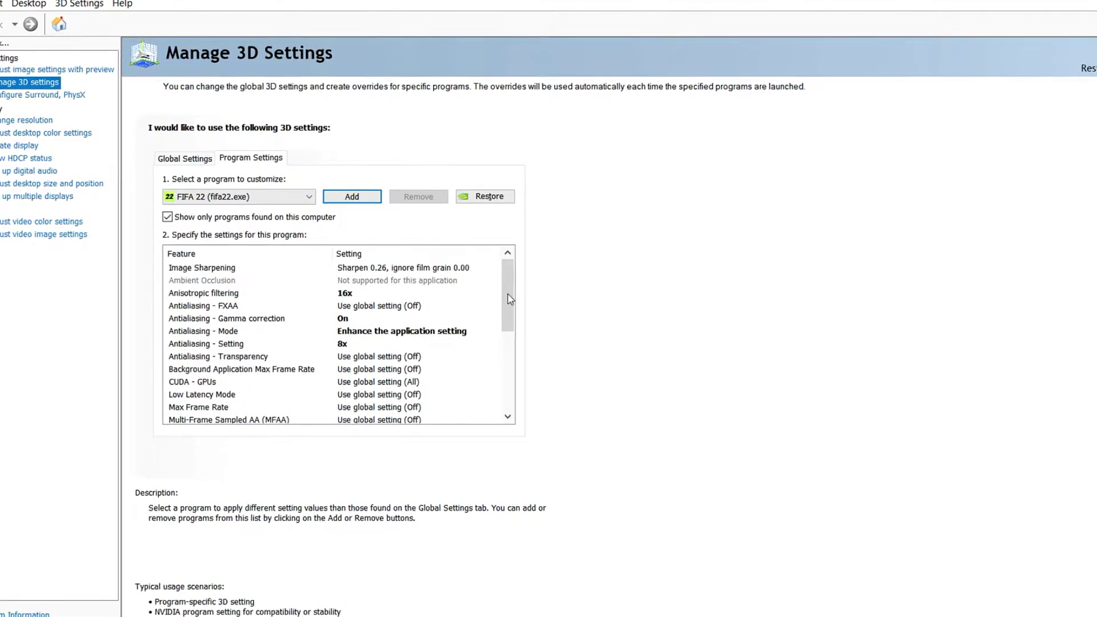
{"action": "left_click", "coordinate": [438, 270]}
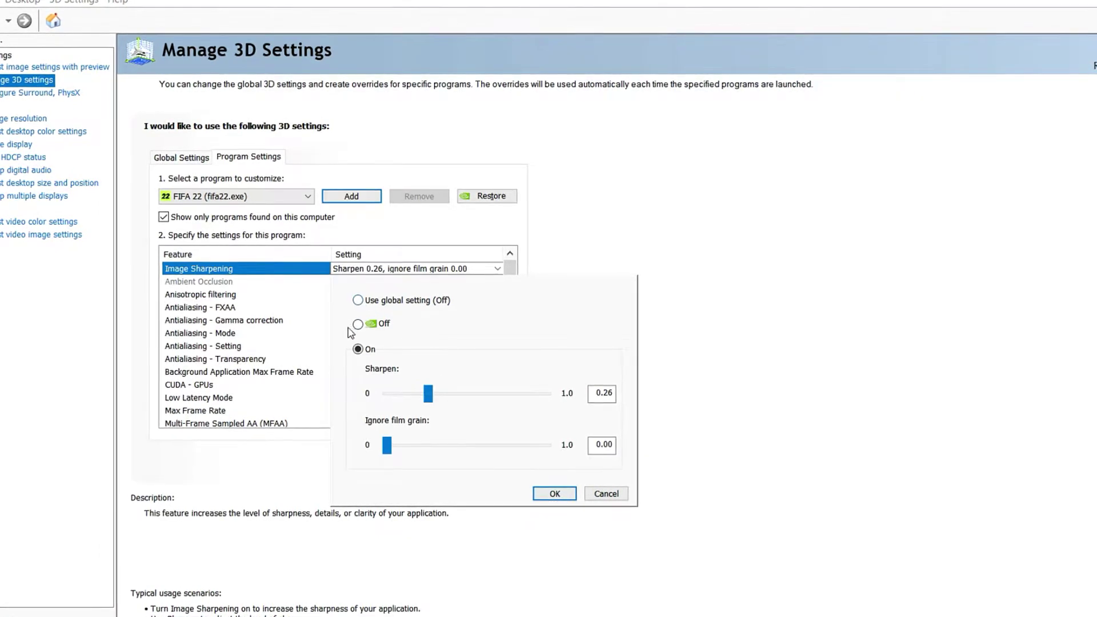
{"action": "left_click", "coordinate": [358, 325]}
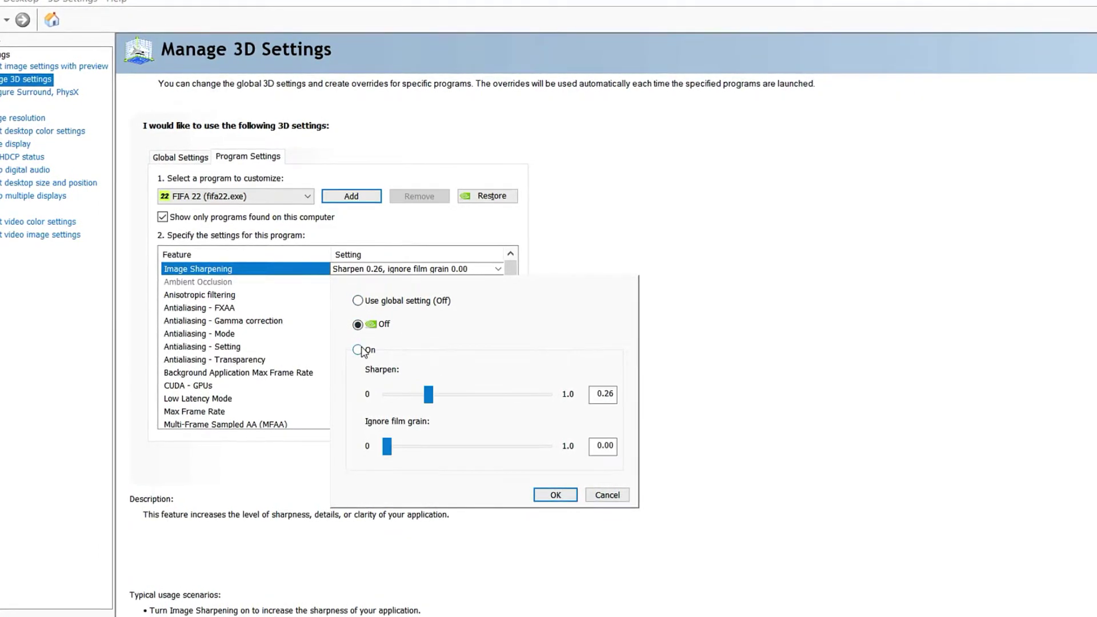
{"action": "left_click", "coordinate": [358, 351]}
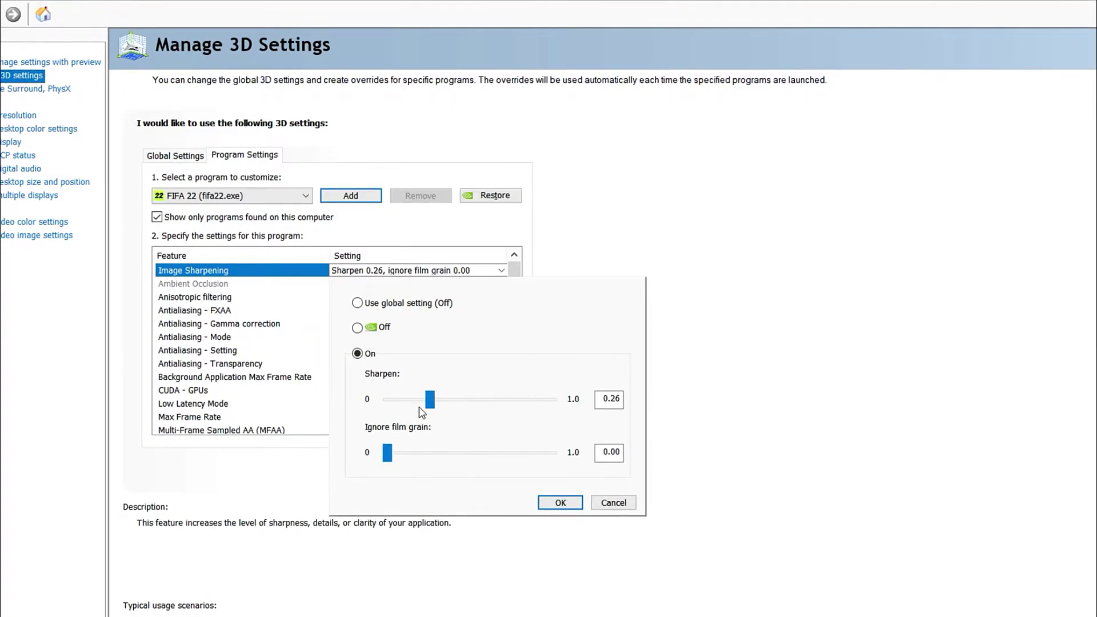
{"action": "left_click_drag", "start_coordinate": [430, 399], "coordinate": [430, 403]}
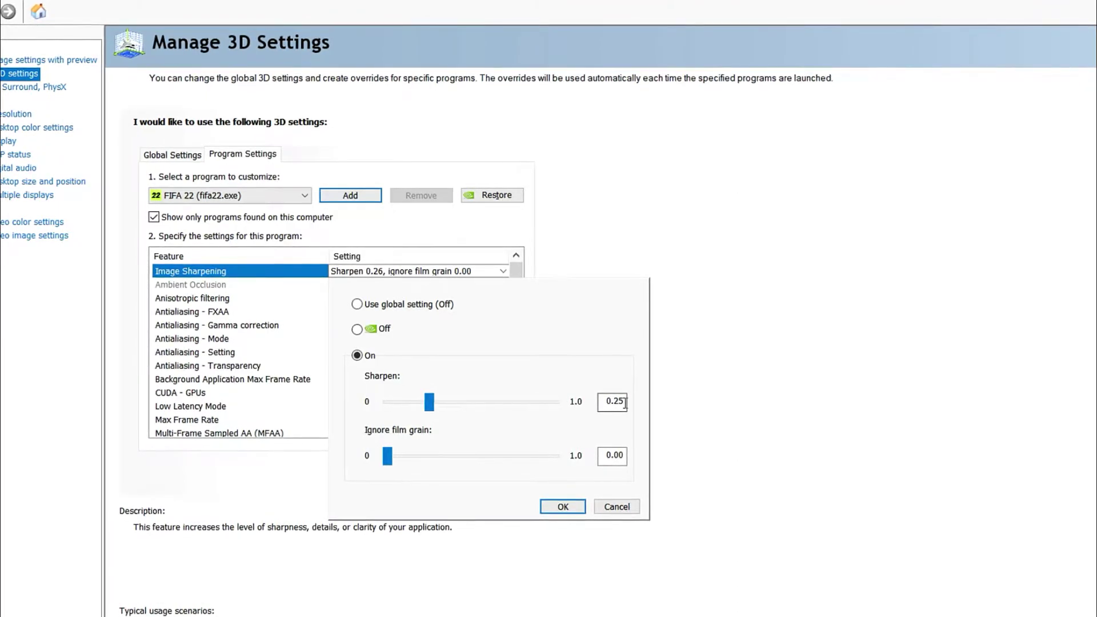
{"action": "left_click", "coordinate": [447, 399]}
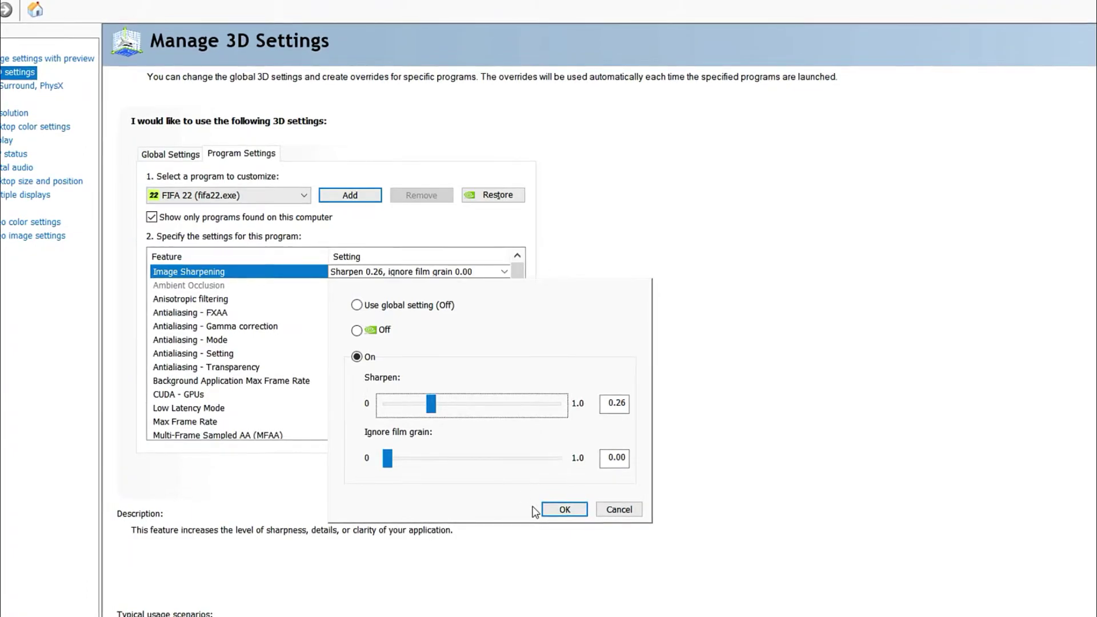
{"action": "left_click", "coordinate": [549, 515]}
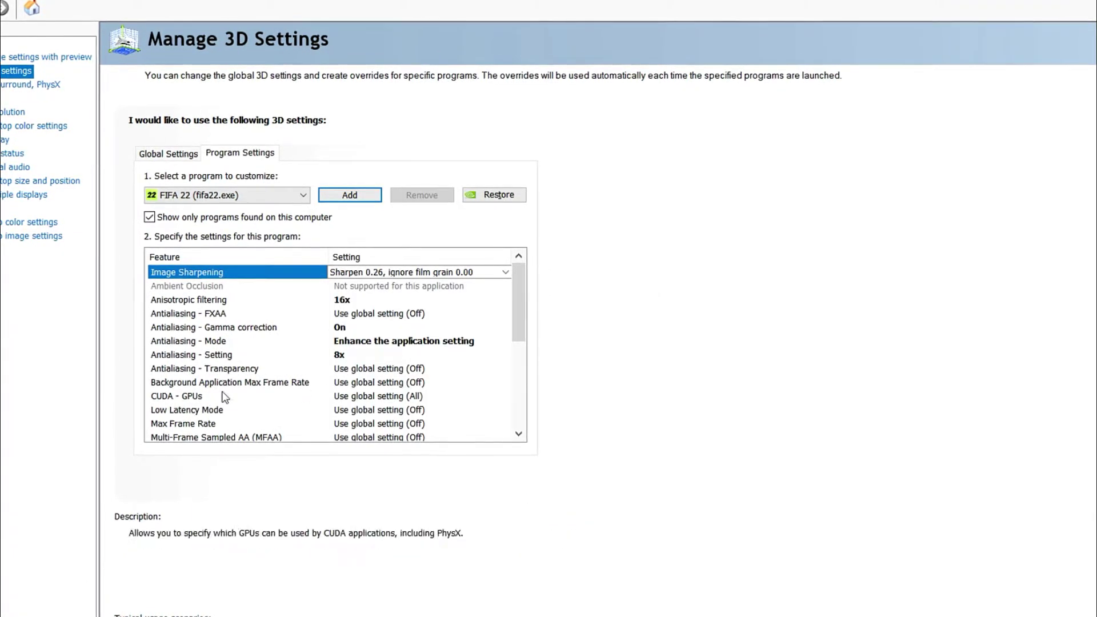
Keep FIFA 22's Anisotropic filtering set to 16x.
{"action": "left_click", "coordinate": [222, 301]}
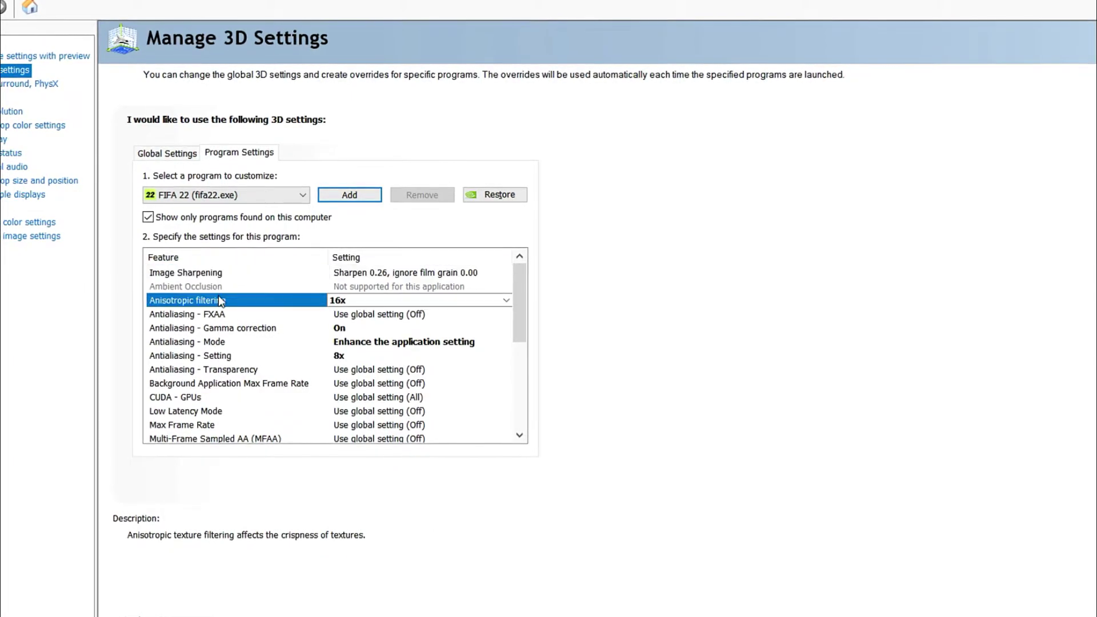
{"action": "left_click", "coordinate": [350, 301]}
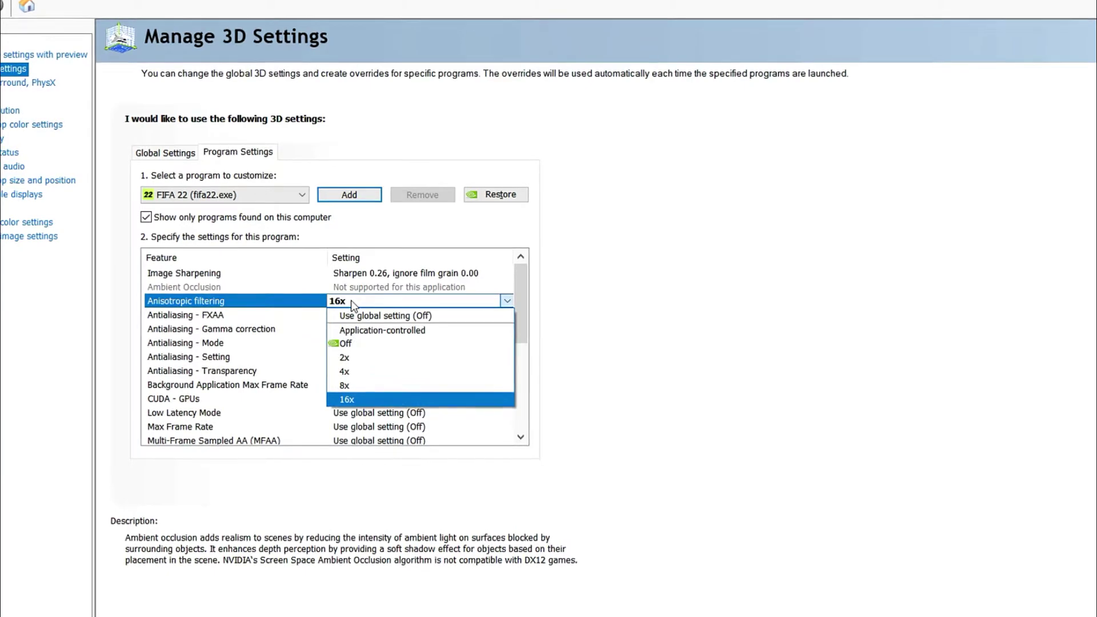
{"action": "left_click", "coordinate": [349, 400]}
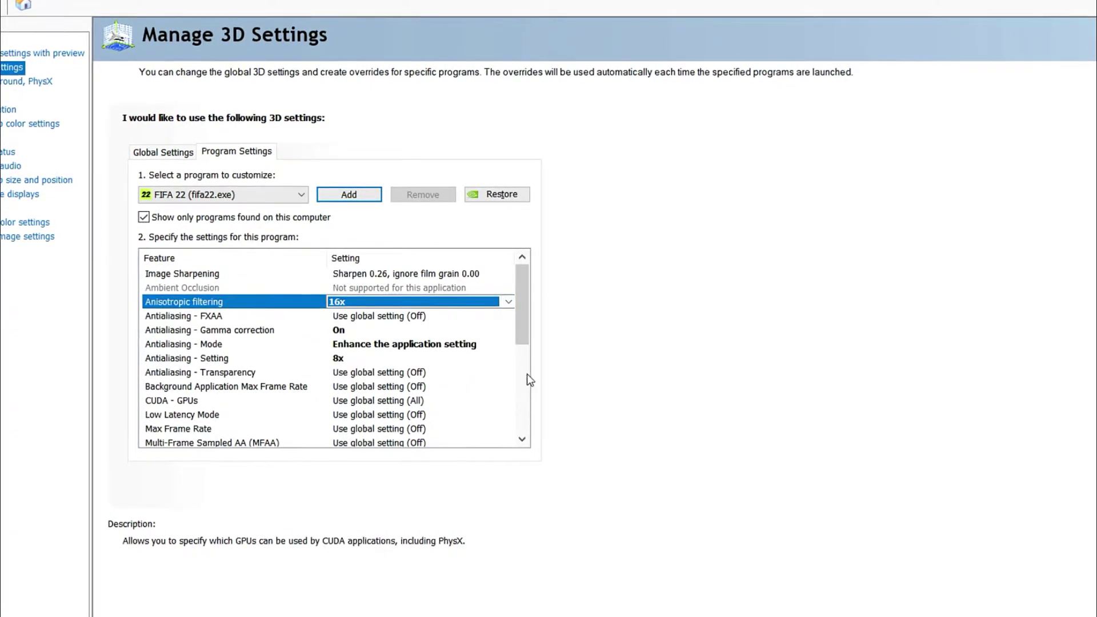
{"action": "left_click_drag", "start_coordinate": [522, 321], "coordinate": [524, 335]}
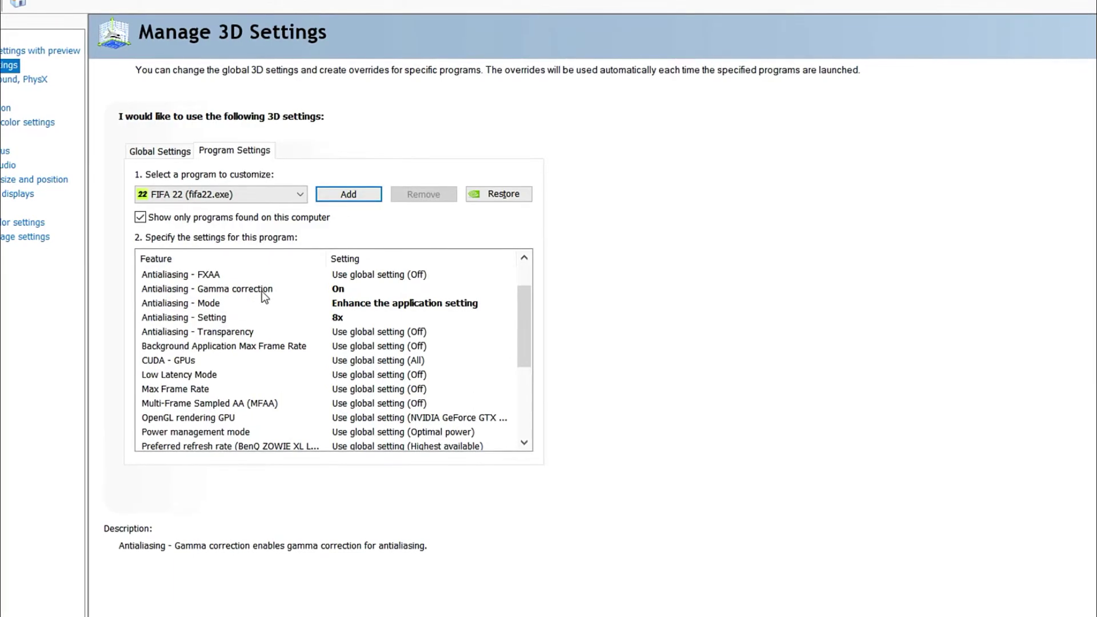
Set antialiasing gamma correction On, mode Enhance the application setting, and level 8x.
{"action": "left_click", "coordinate": [294, 289]}
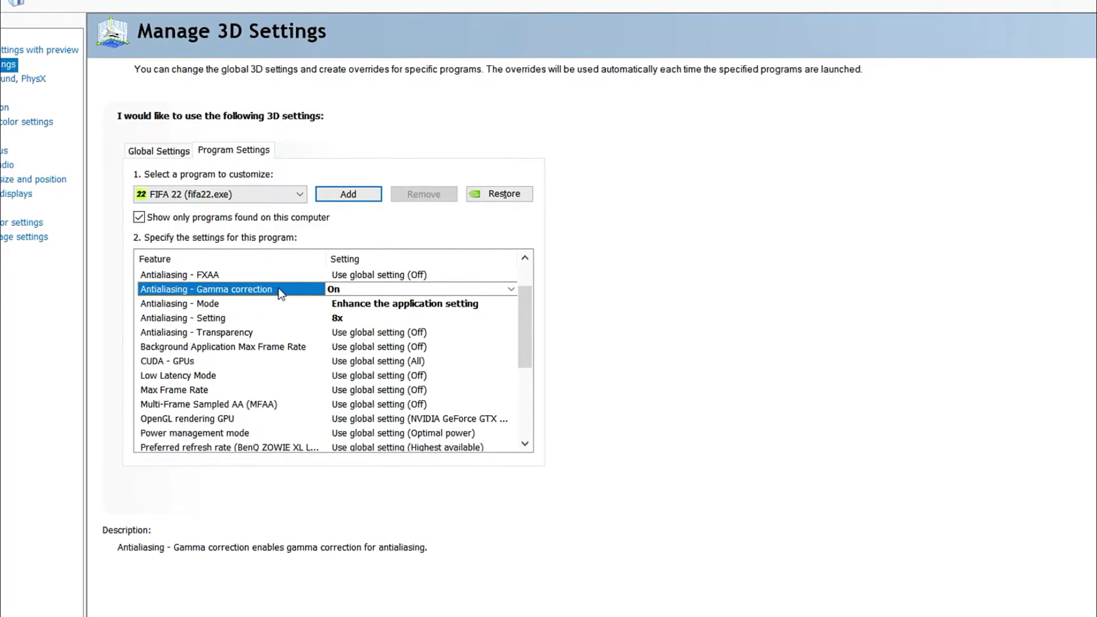
{"action": "left_click", "coordinate": [339, 292]}
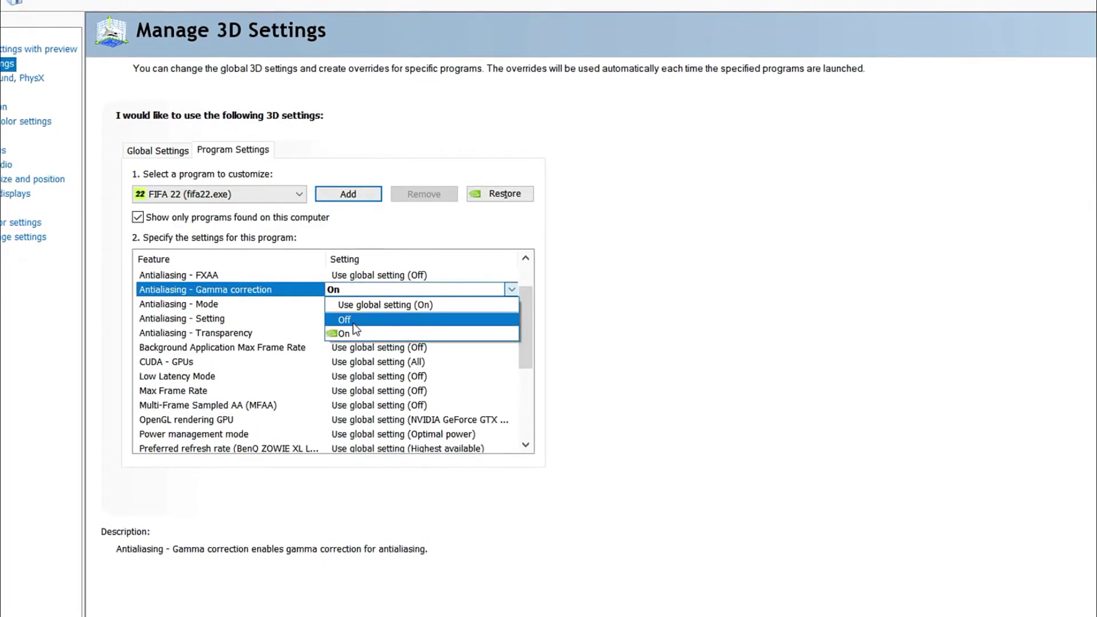
{"action": "left_click", "coordinate": [346, 334]}
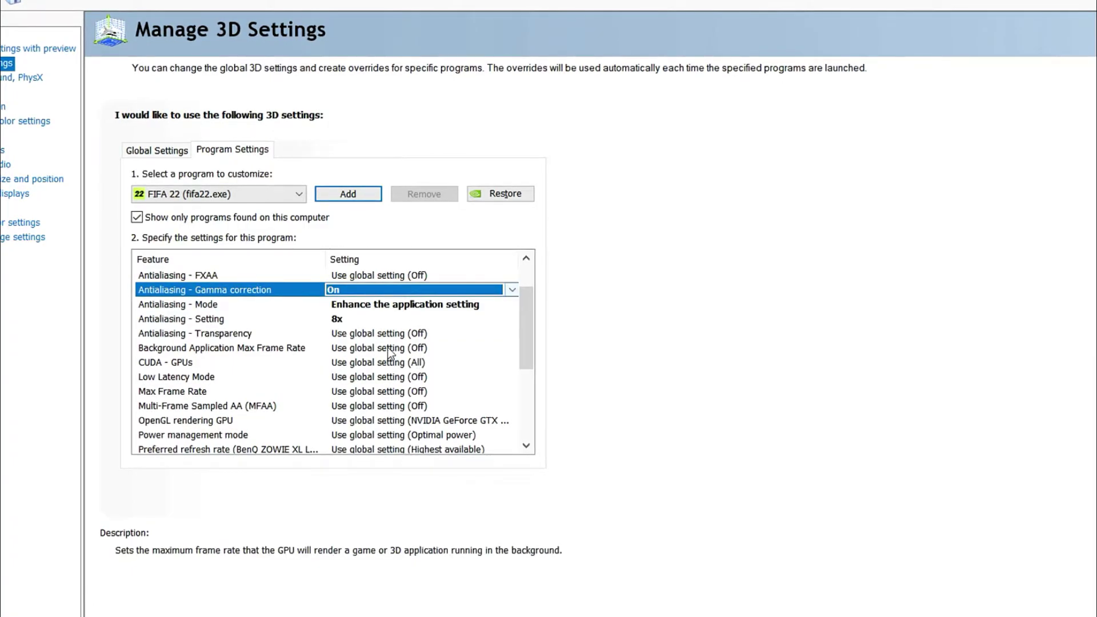
{"action": "left_click", "coordinate": [368, 308]}
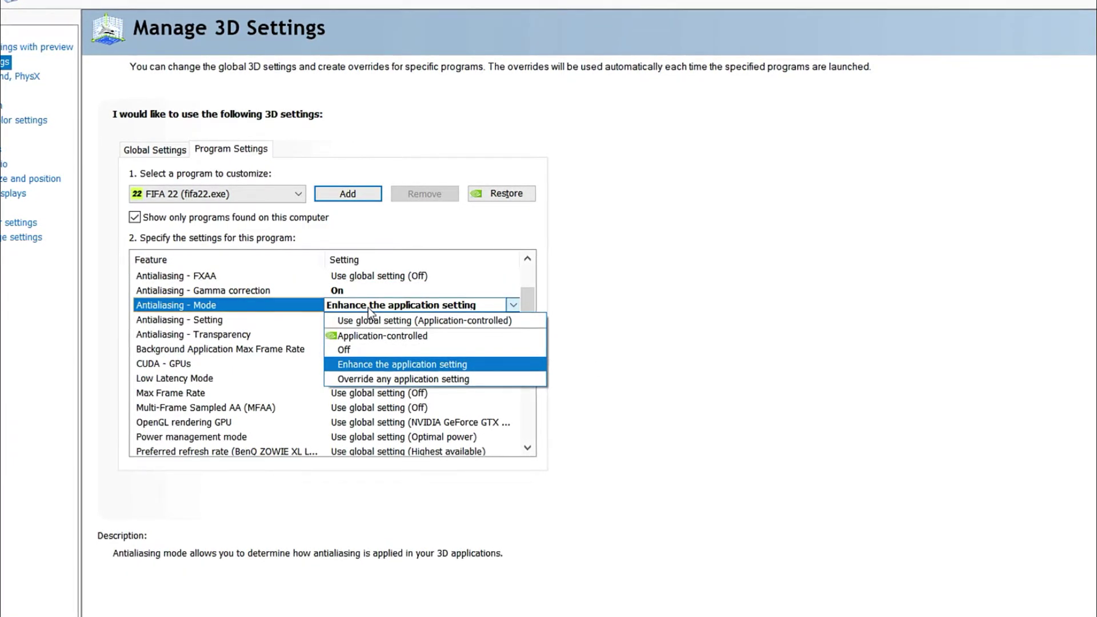
{"action": "left_click", "coordinate": [387, 365]}
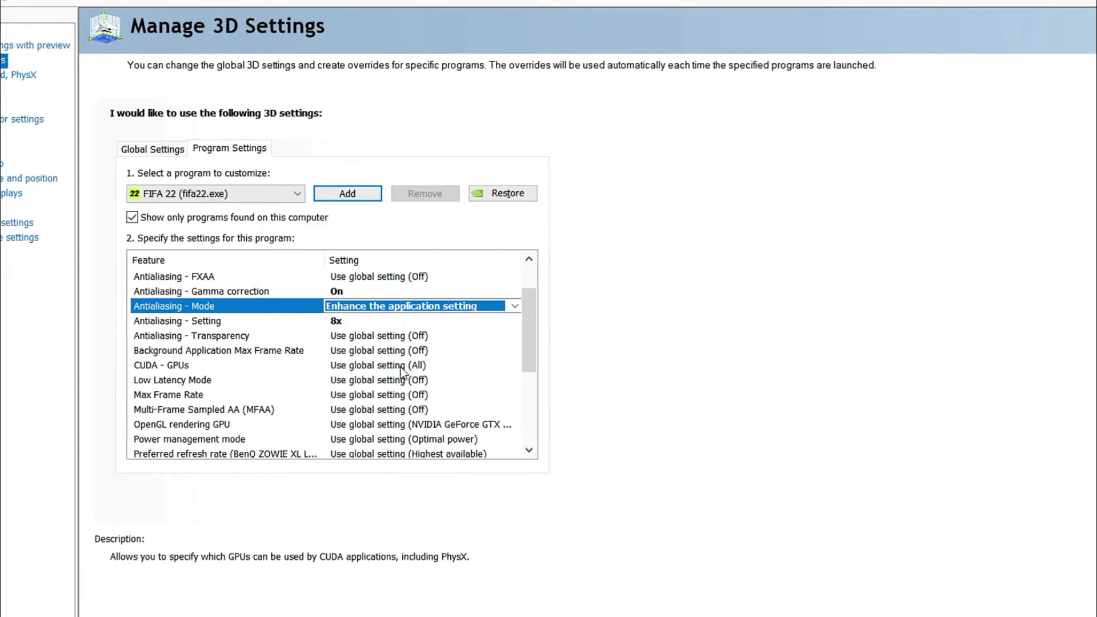
{"action": "left_click", "coordinate": [340, 329]}
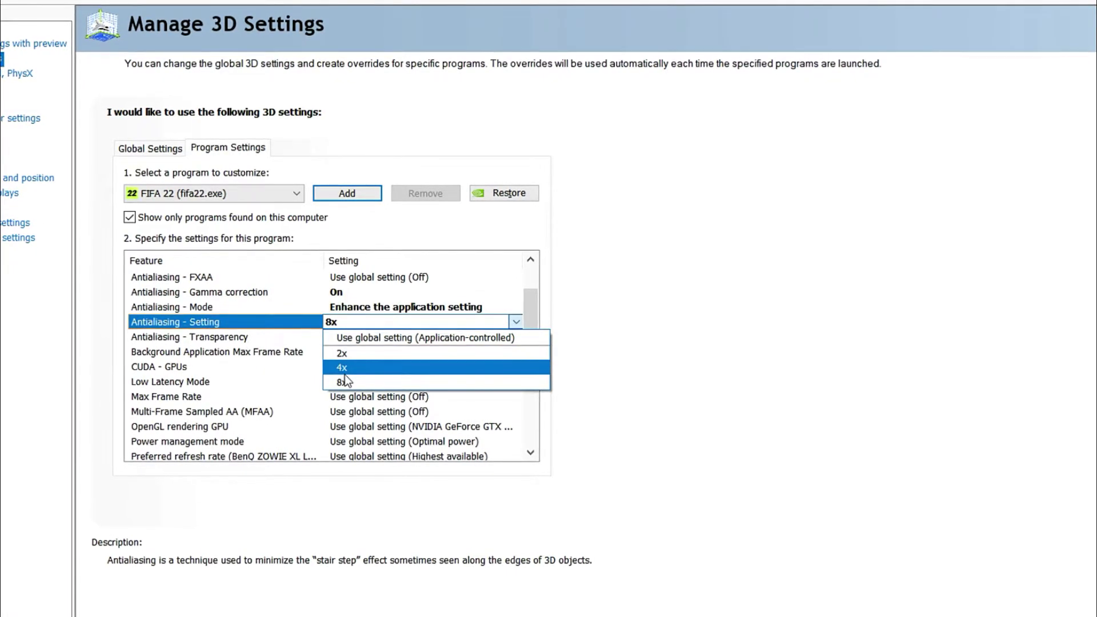
{"action": "left_click", "coordinate": [344, 383]}
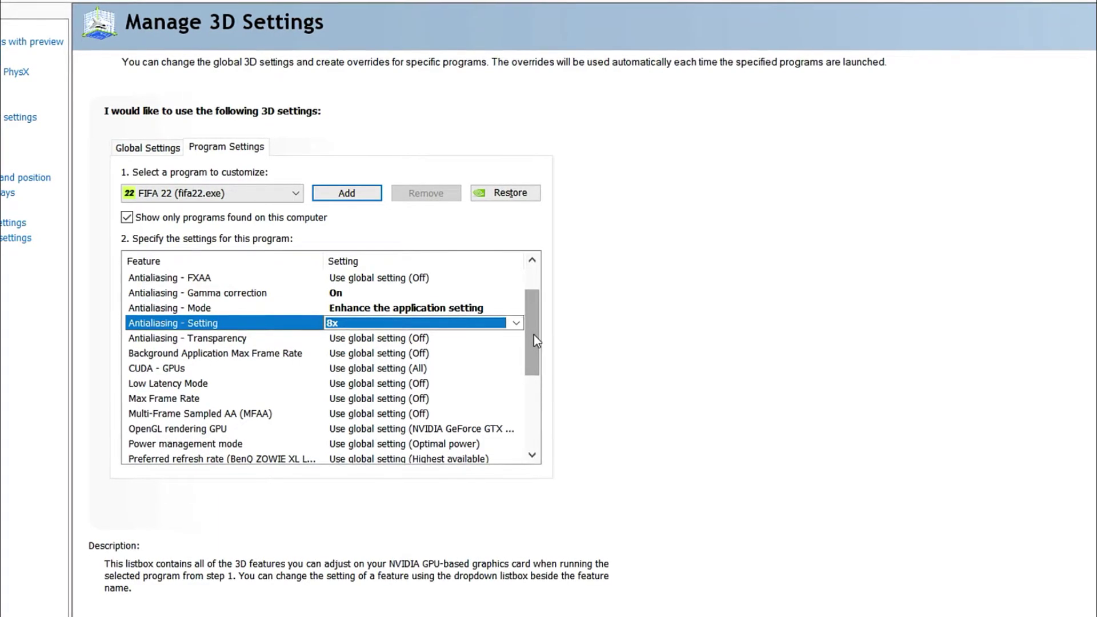
Set FIFA 22's Texture filtering - Quality to Quality.
{"action": "left_click_drag", "start_coordinate": [534, 335], "coordinate": [526, 344]}
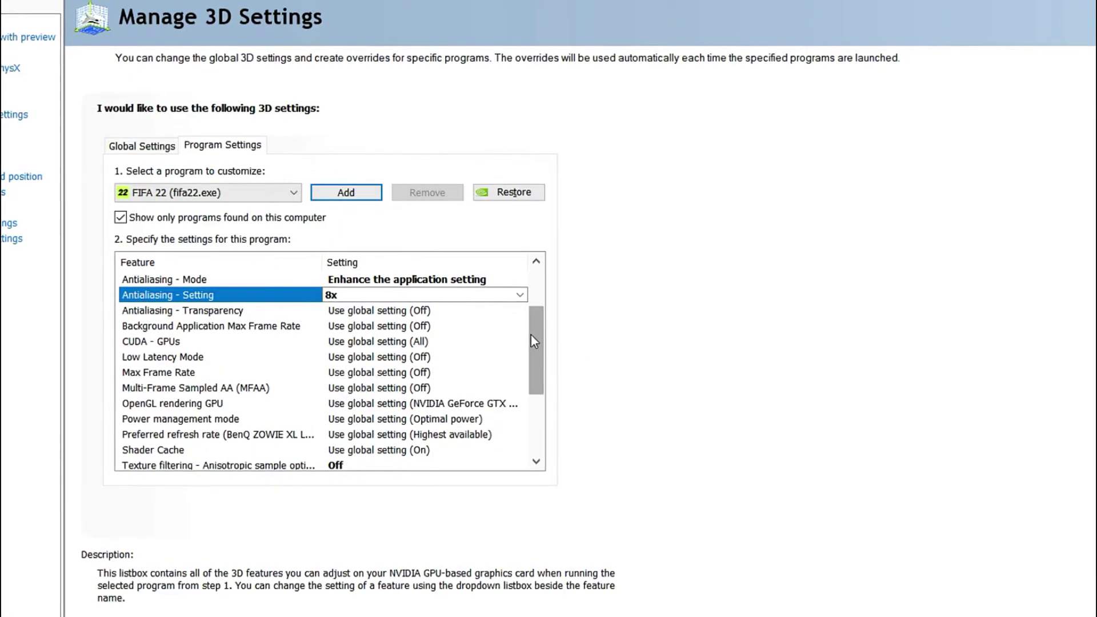
{"action": "left_click_drag", "start_coordinate": [531, 335], "coordinate": [533, 375]}
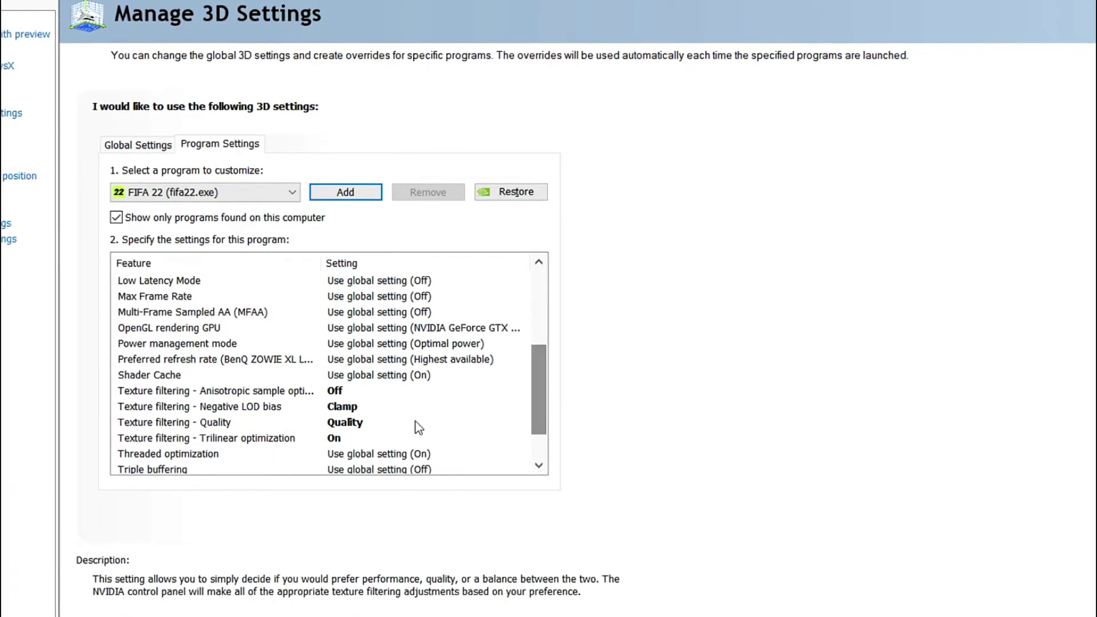
{"action": "left_click_drag", "start_coordinate": [419, 428], "coordinate": [378, 425]}
{"action": "left_click", "coordinate": [360, 424]}
{"action": "left_click", "coordinate": [358, 424]}
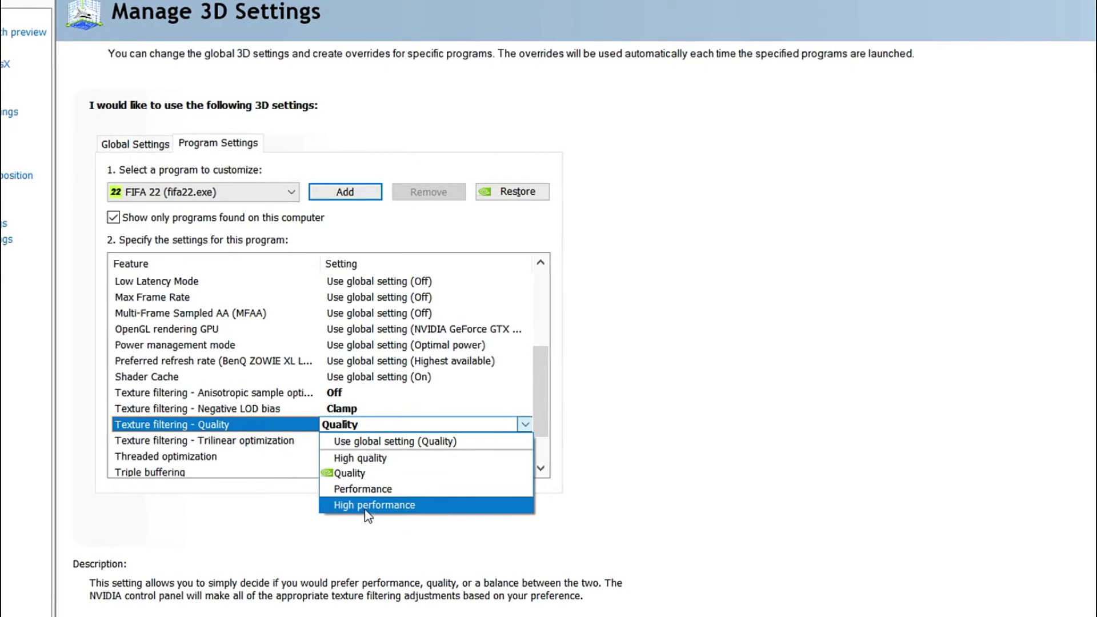
{"action": "left_click", "coordinate": [351, 480]}
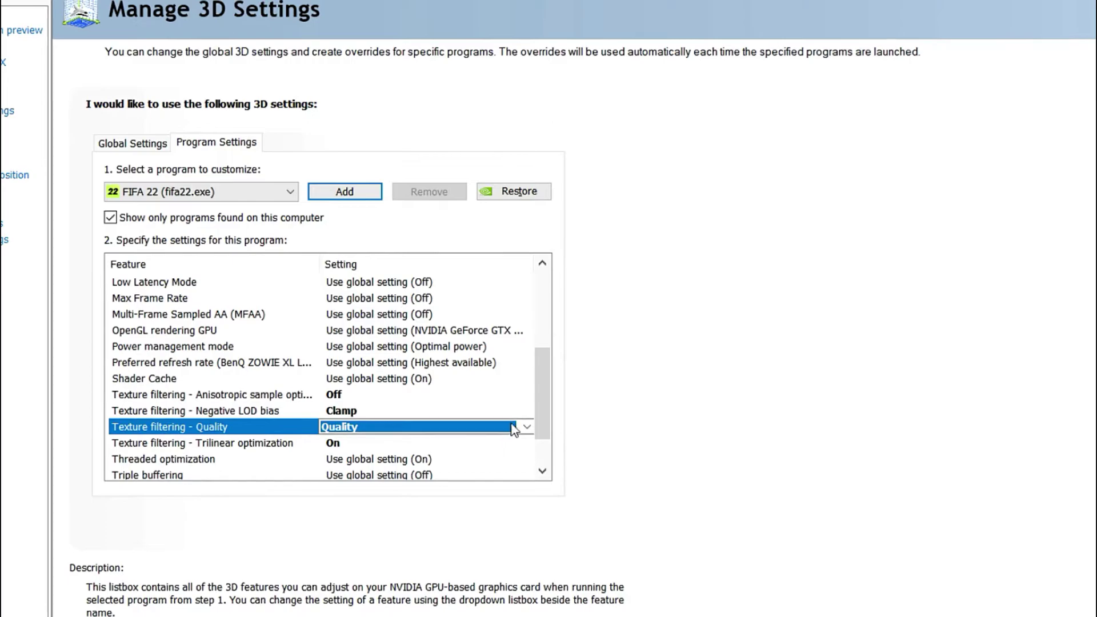
Set FIFA 22's Vertical sync to Fast.
{"action": "left_click_drag", "start_coordinate": [540, 411], "coordinate": [542, 457]}
{"action": "mouse_move", "coordinate": [435, 461]}
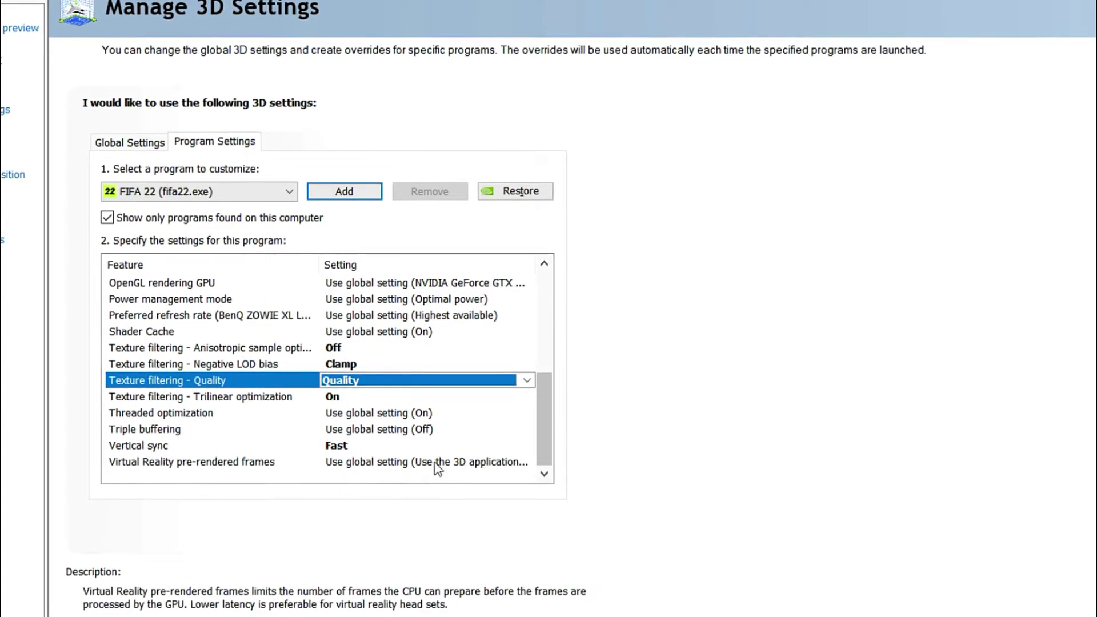
{"action": "left_click", "coordinate": [328, 446]}
{"action": "left_click", "coordinate": [334, 448]}
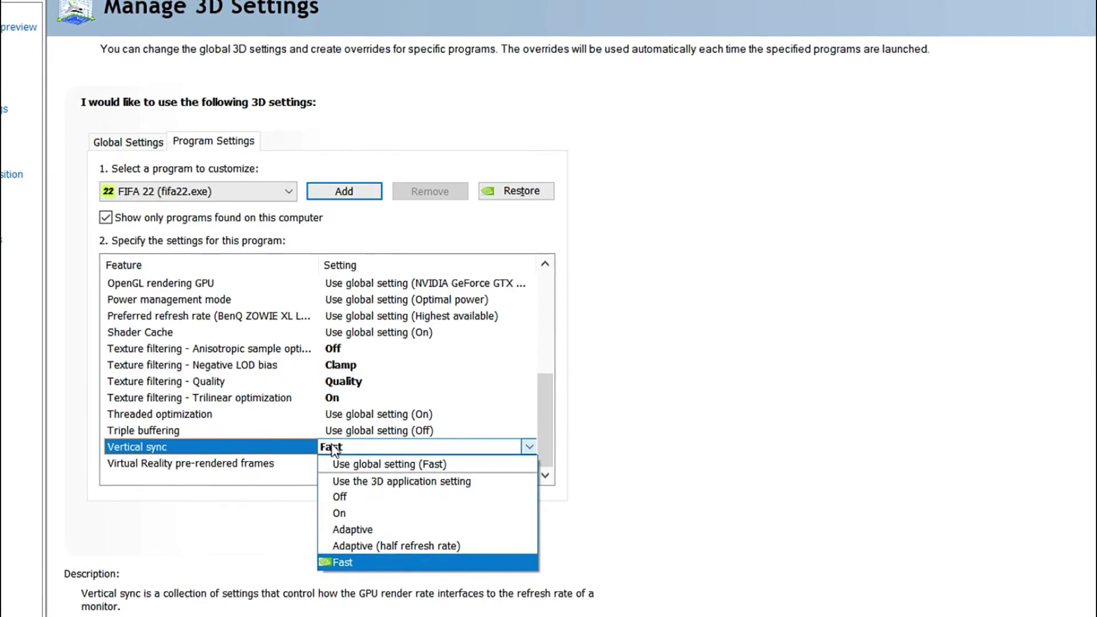
{"action": "left_click", "coordinate": [347, 565]}
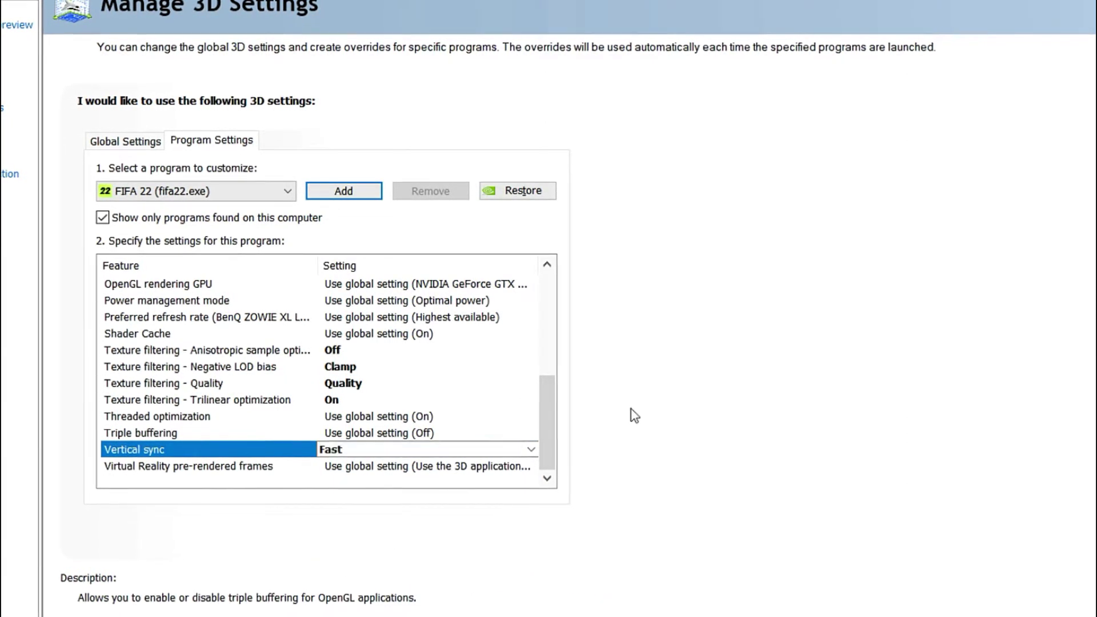
Leave NVIDIA Control Panel so the FIFA 22 launcher appears on the desktop.
{"action": "left_click", "coordinate": [550, 414]}
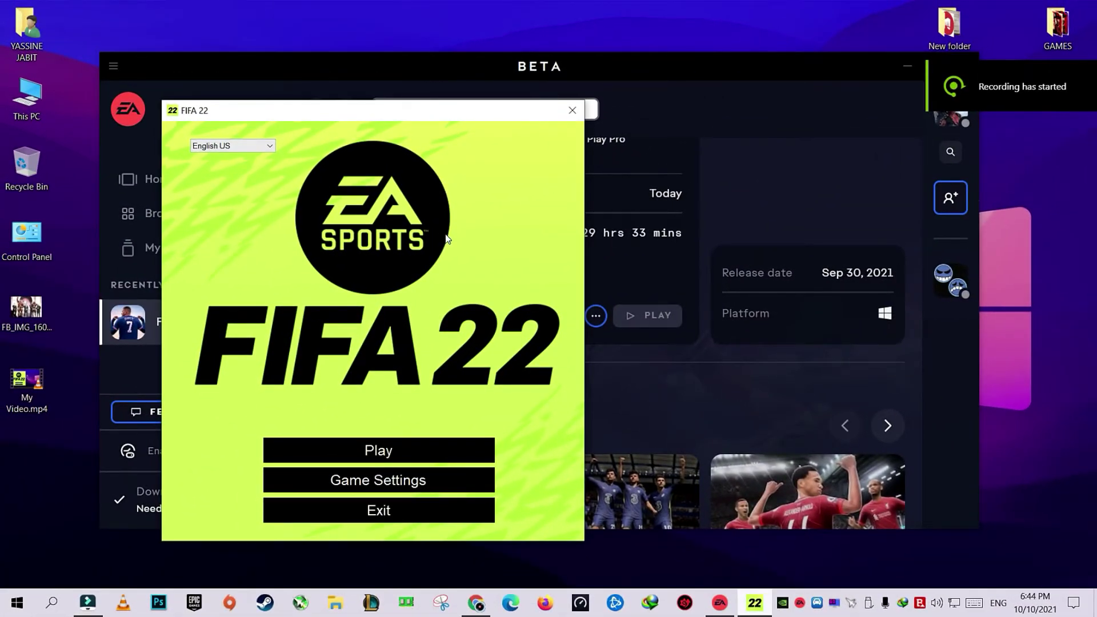
Move the FIFA 22 launcher aside and bring up its Game Settings display configuration.
{"action": "left_click_drag", "start_coordinate": [414, 111], "coordinate": [470, 73]}
{"action": "left_click", "coordinate": [461, 441]}
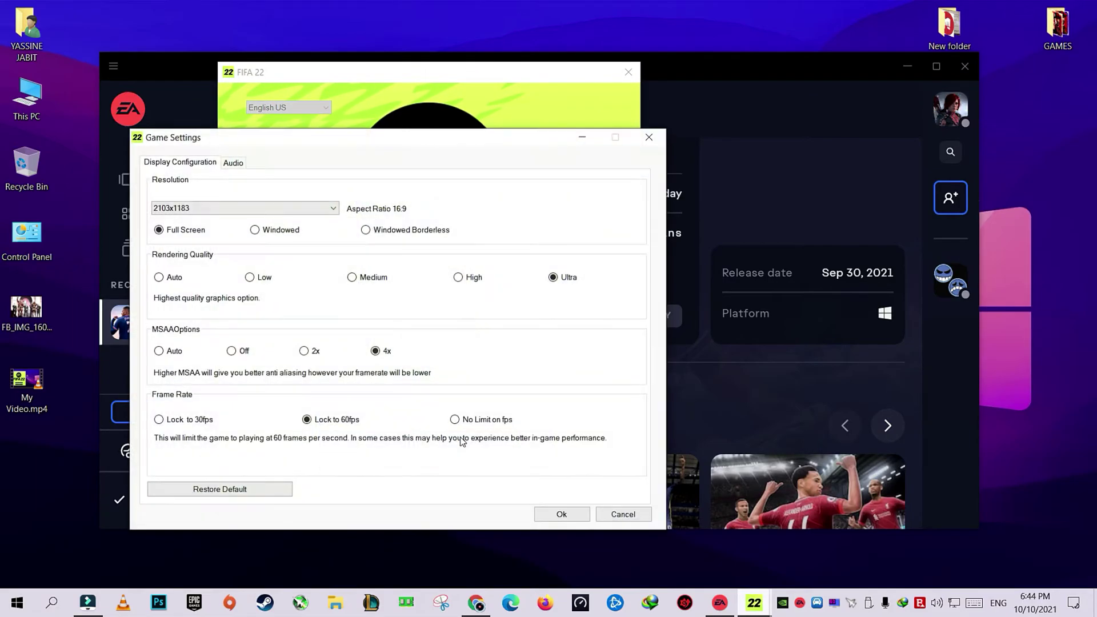